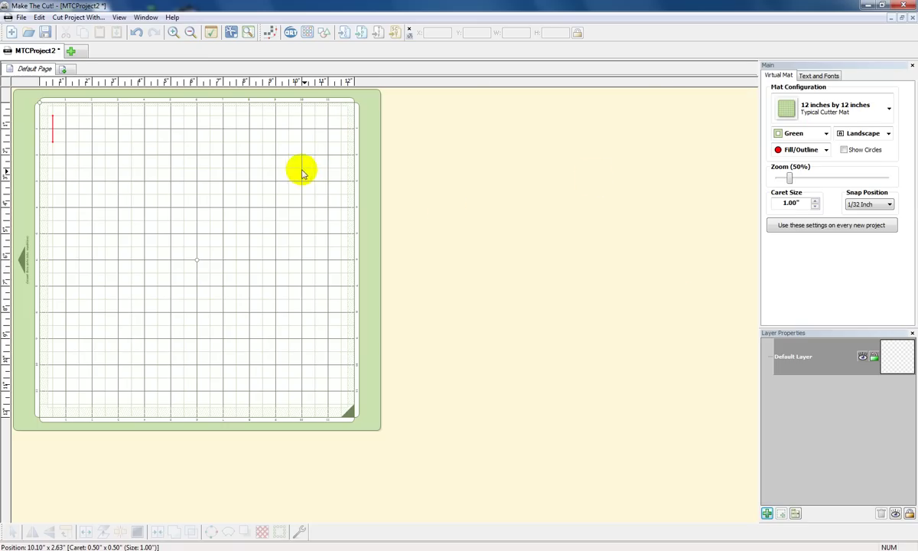
# Step: Show the Lettering Delights library panel from the view options, then close it again
pyautogui.click(118, 17)
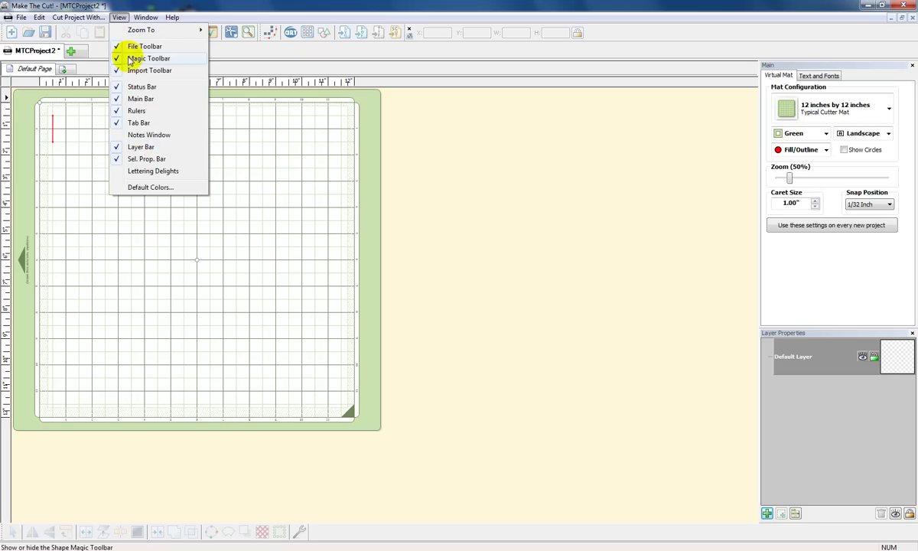
pyautogui.click(136, 171)
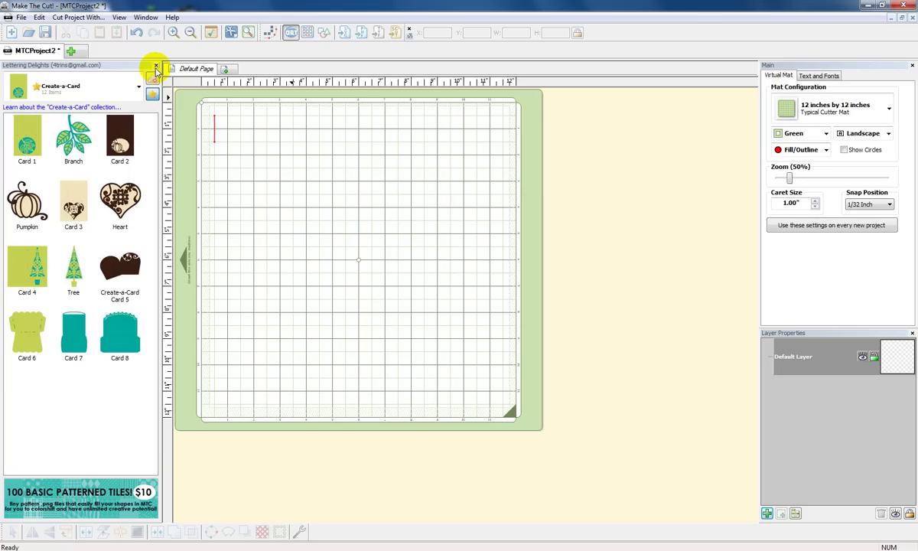
pyautogui.click(155, 66)
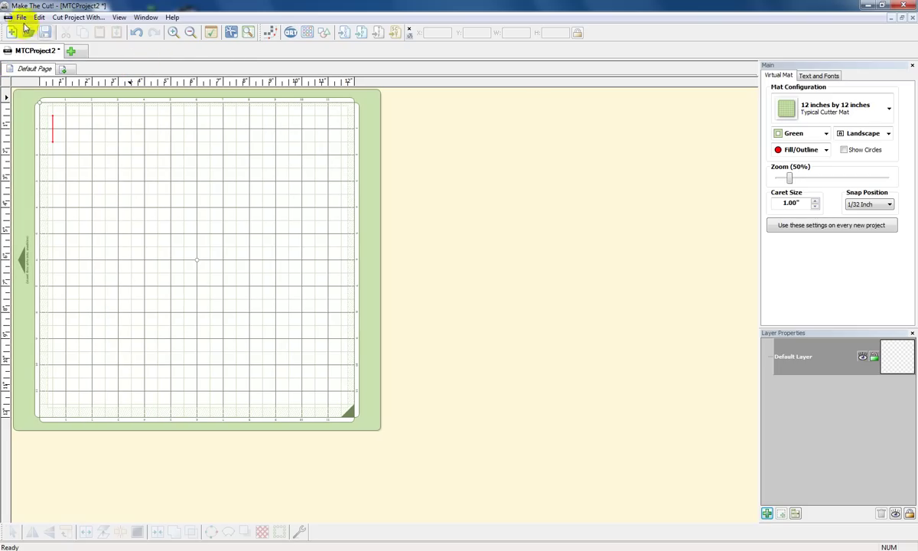
# Step: Import patty_cake_reg-01.svg as an SVG design onto the mat
pyautogui.click(22, 18)
pyautogui.moveTo(58, 114)
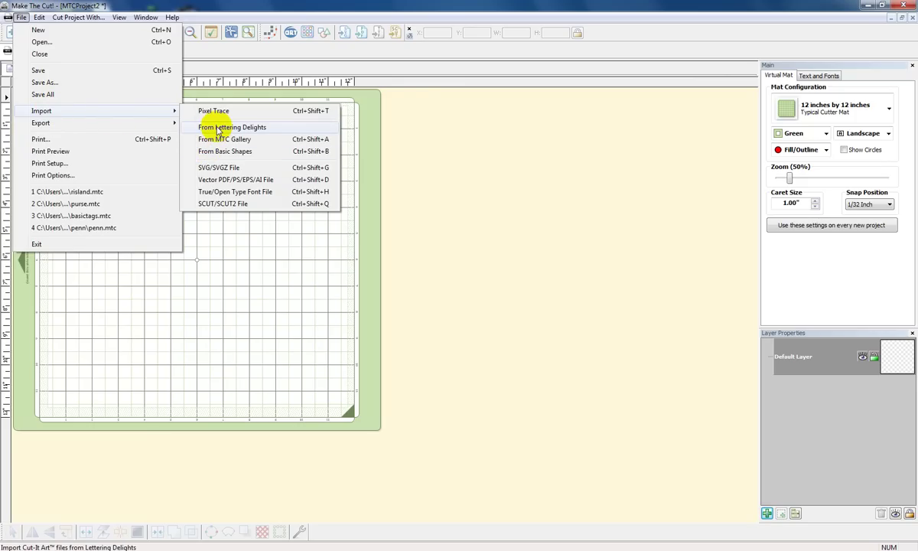
pyautogui.click(220, 168)
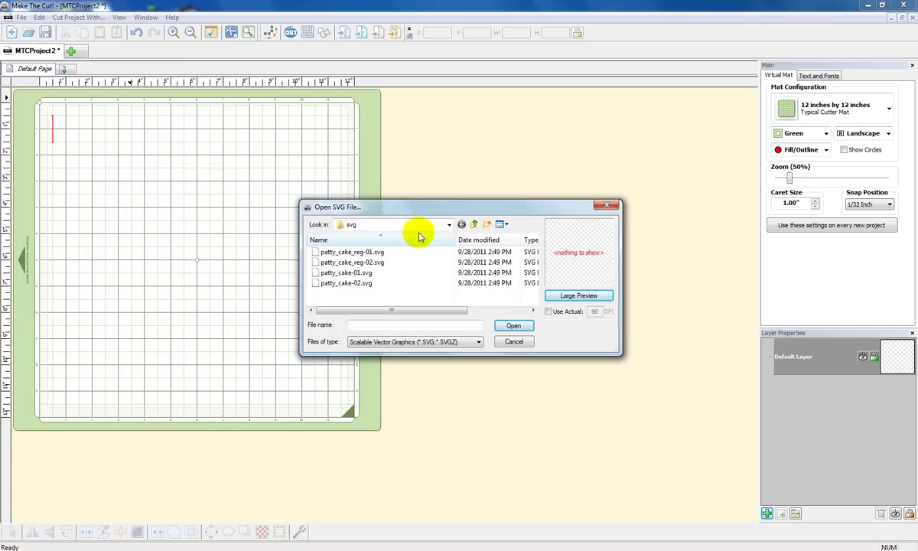
pyautogui.doubleClick(377, 252)
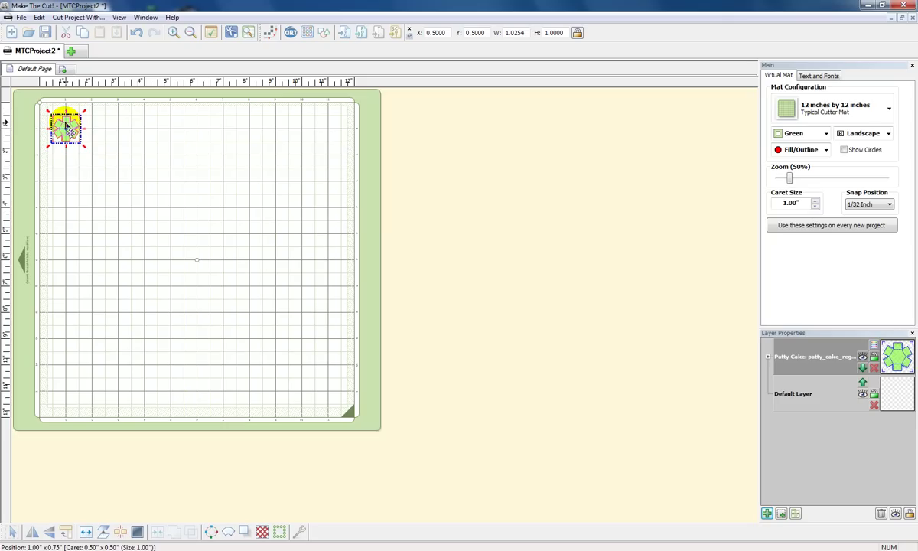
# Step: Fill the Patty Cake shape with the patty_cake-01.png image as its texture
pyautogui.rightClick(65, 125)
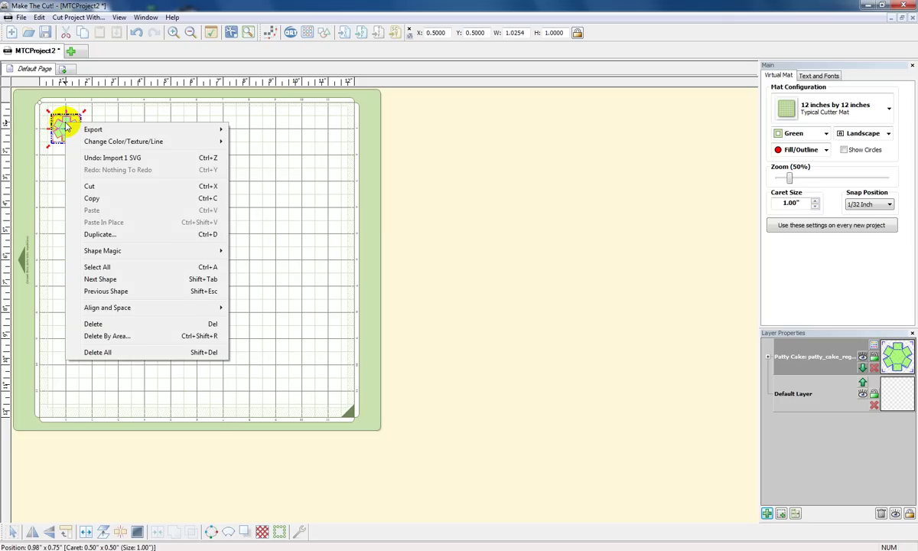
pyautogui.moveTo(96, 141)
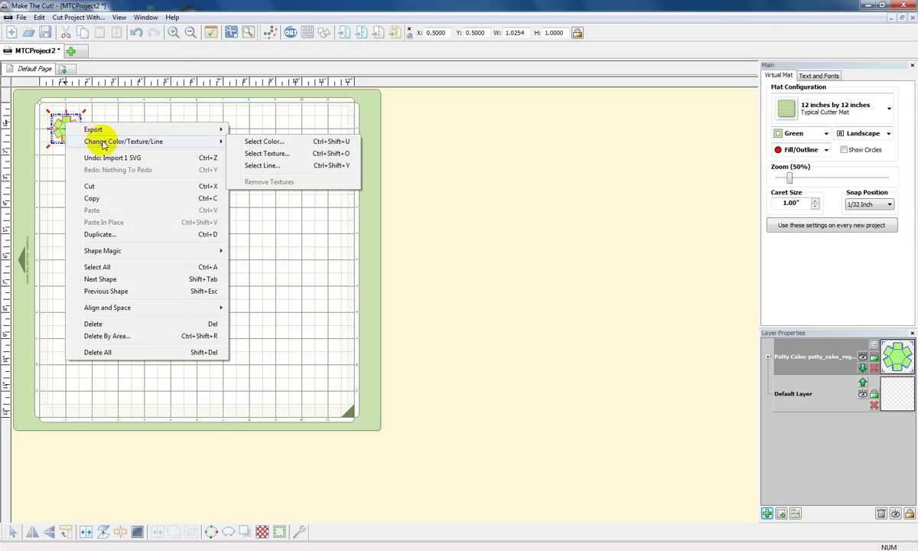
pyautogui.click(265, 154)
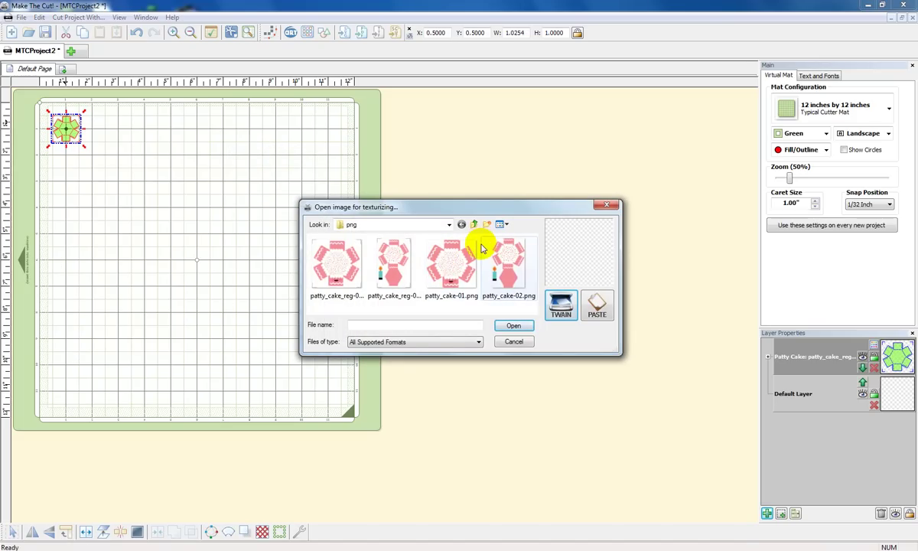
pyautogui.doubleClick(449, 270)
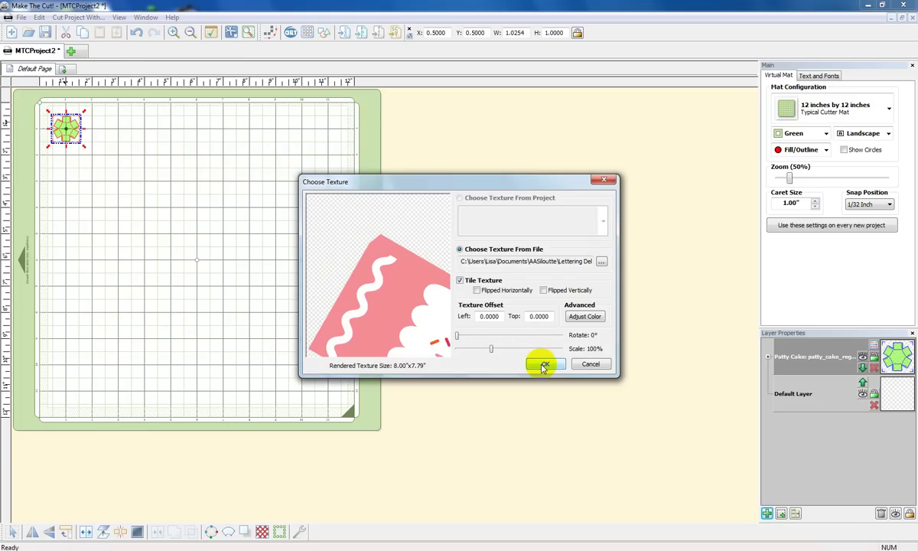
pyautogui.click(543, 365)
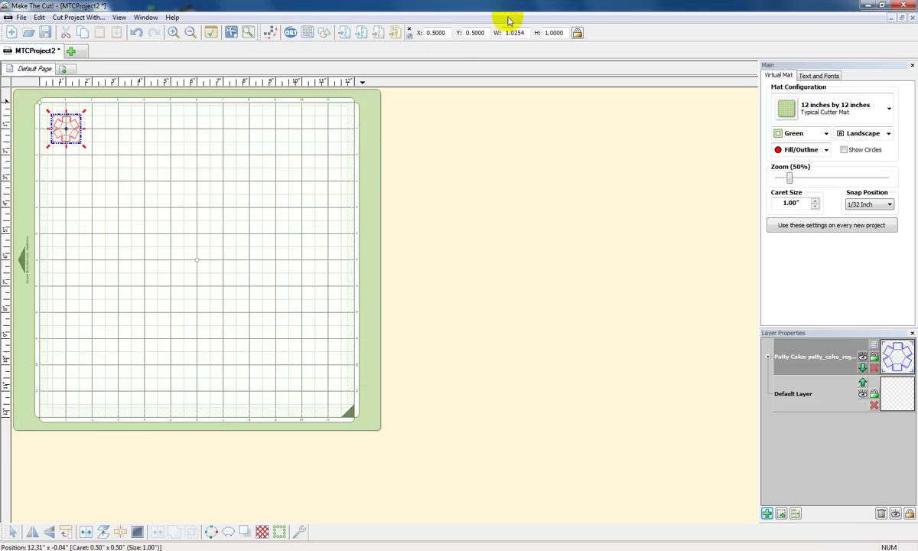
# Step: Set the Patty Cake design's width to 8 inches
pyautogui.moveTo(527, 34); pyautogui.dragTo(495, 37)
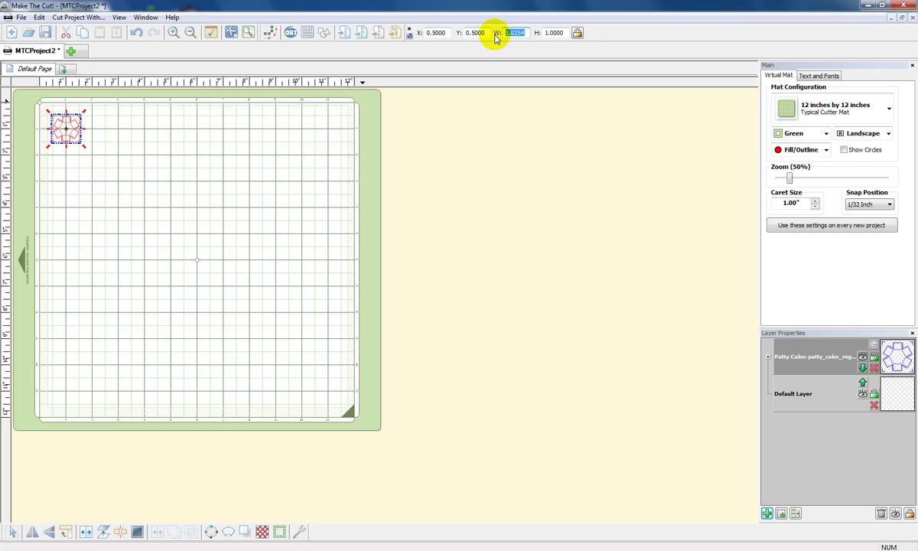
pyautogui.write('1')
pyautogui.press('Return')
pyautogui.write('8')
pyautogui.press('Return')
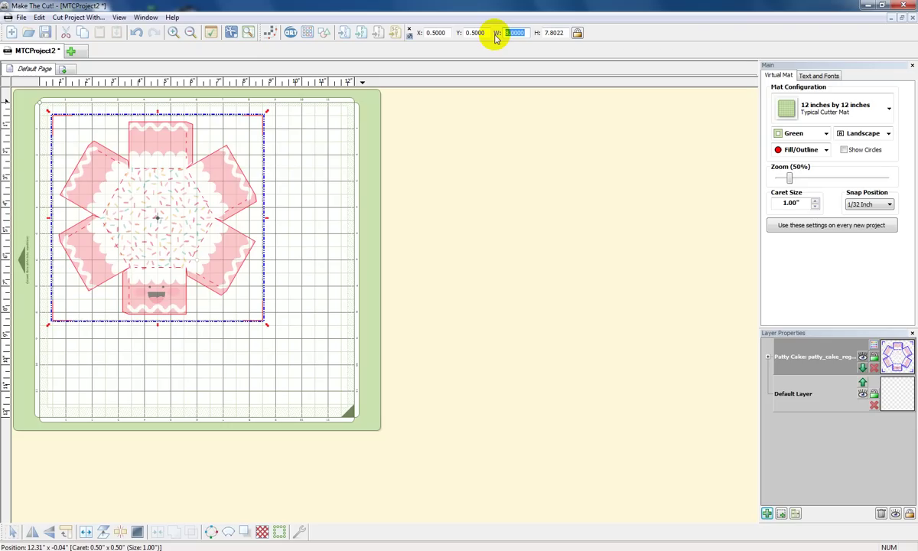
# Step: Nudge the design two steps to the right, ending with the mat view at 80% zoom
pyautogui.click(787, 178)
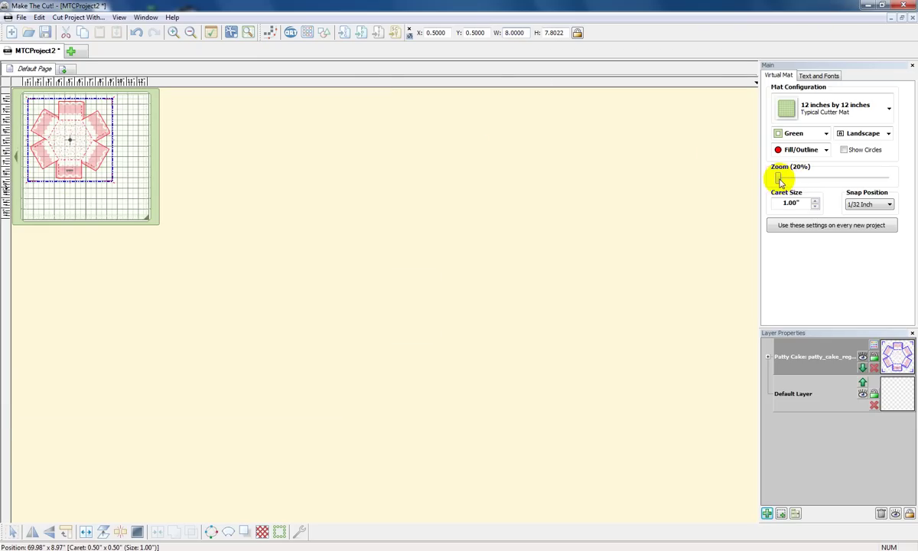
pyautogui.click(781, 181)
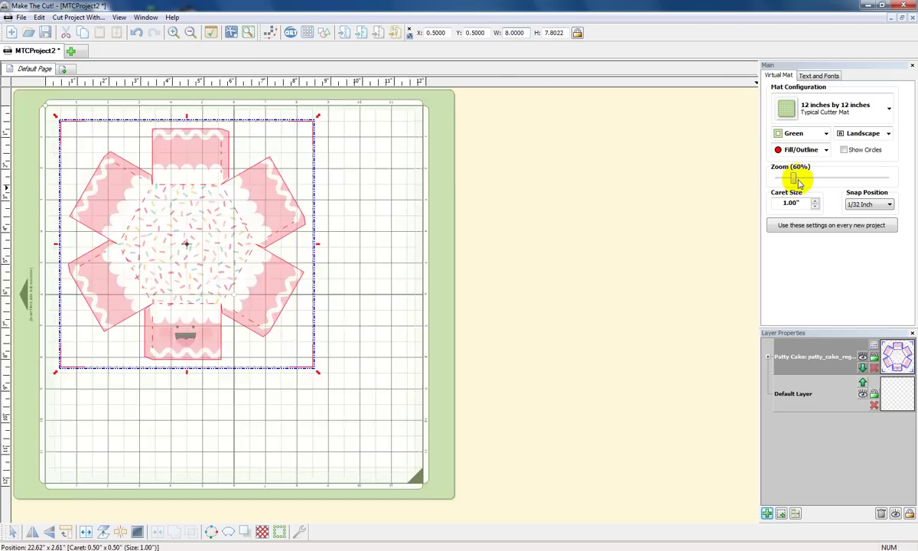
pyautogui.press('Right')
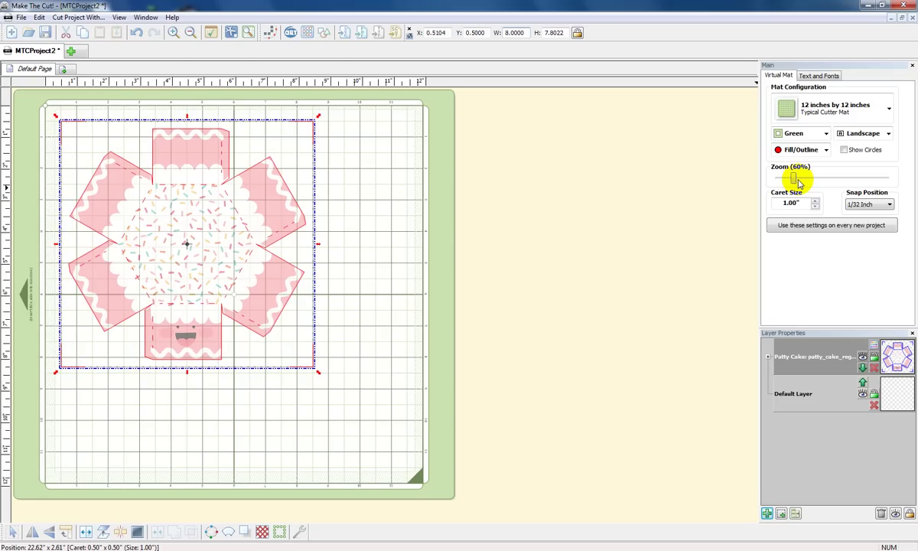
pyautogui.press('Right')
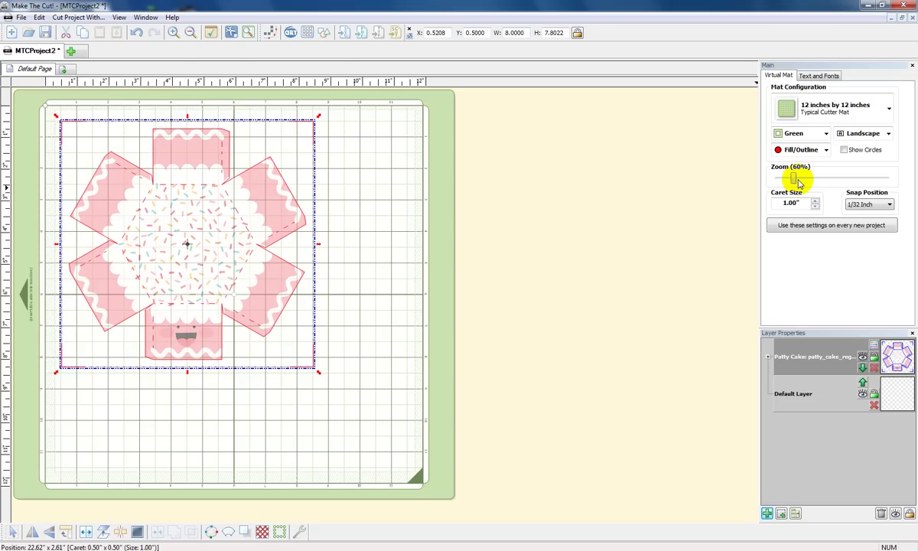
pyautogui.moveTo(799, 177); pyautogui.dragTo(801, 178)
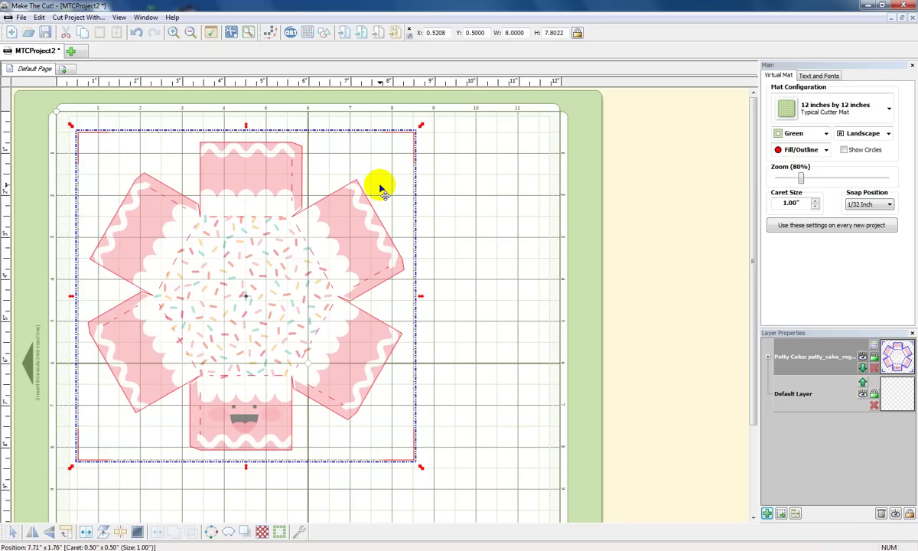
# Step: Deselect the design, then enable Print Registration Marks and Show Paper On Mat in Print Options
pyautogui.click(21, 18)
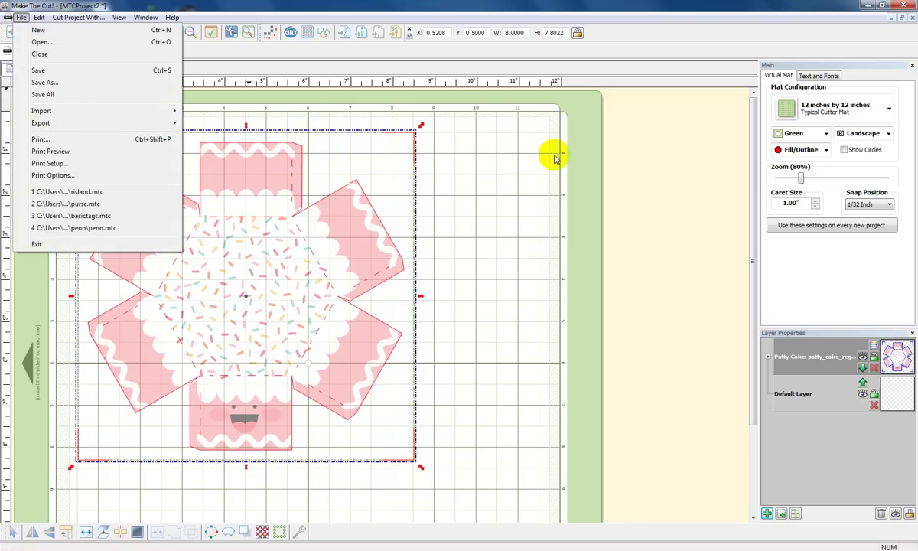
pyautogui.click(811, 149)
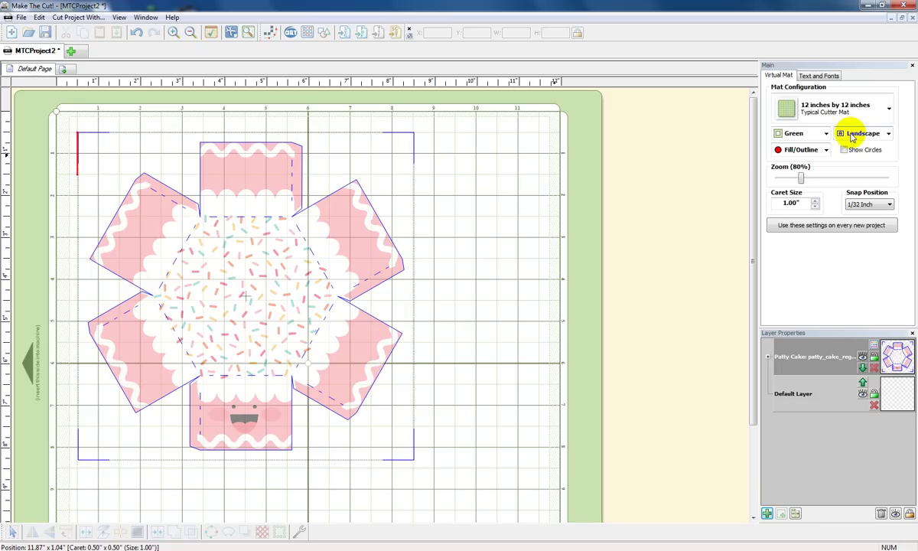
pyautogui.click(22, 18)
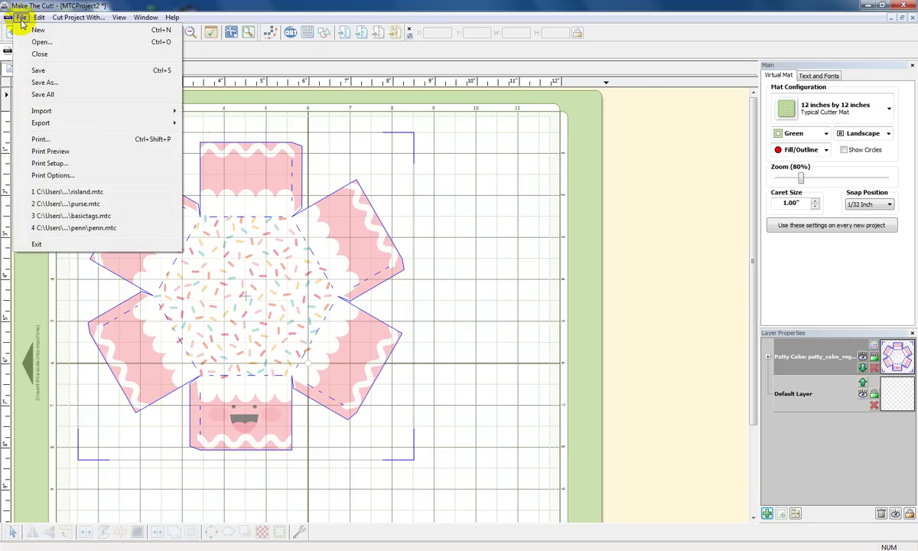
pyautogui.click(80, 175)
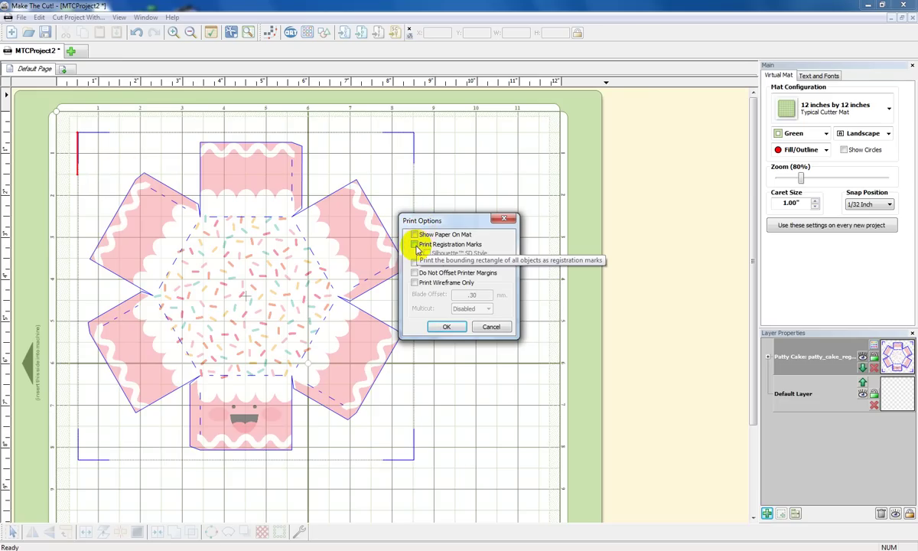
pyautogui.click(416, 247)
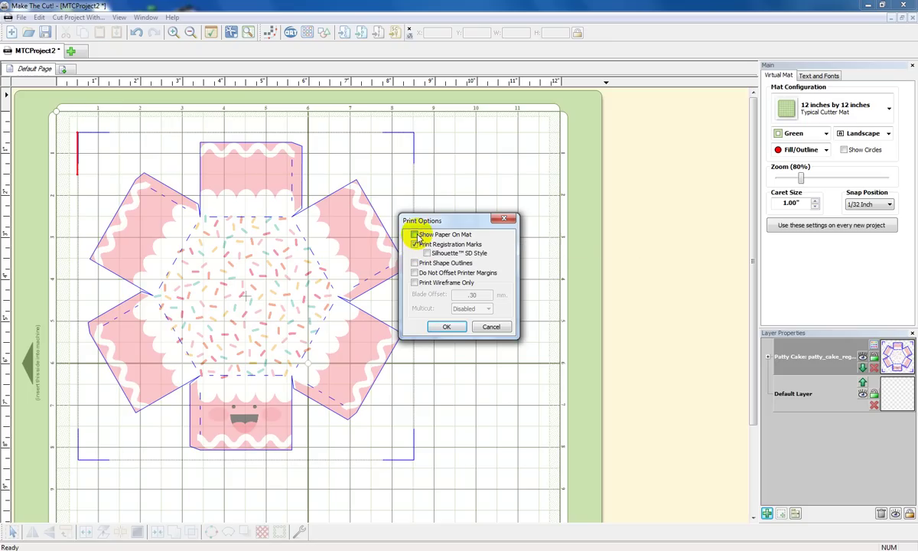
pyautogui.click(415, 235)
pyautogui.click(447, 327)
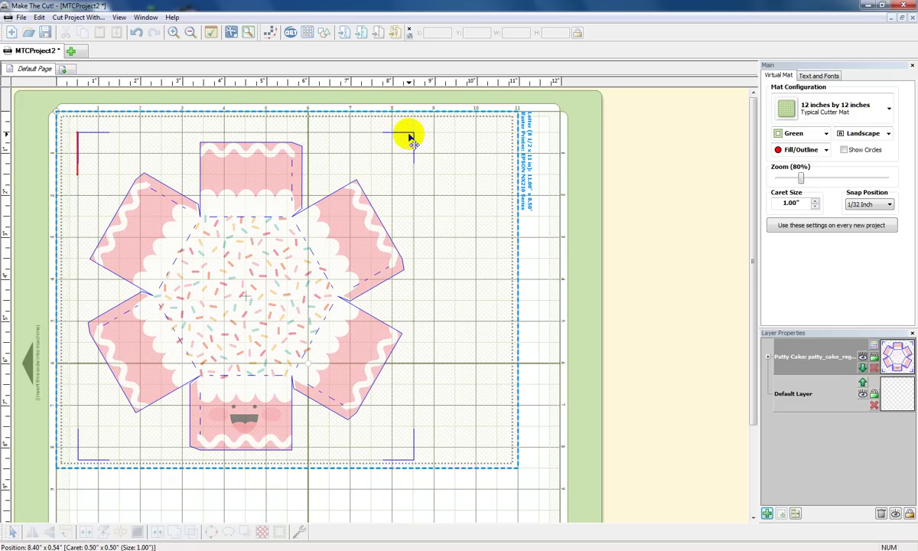
pyautogui.click(21, 18)
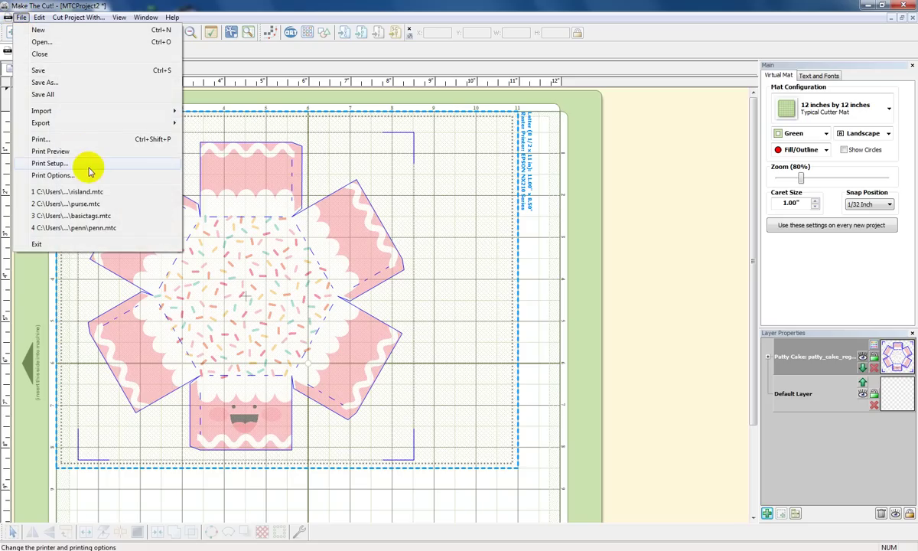
pyautogui.click(49, 163)
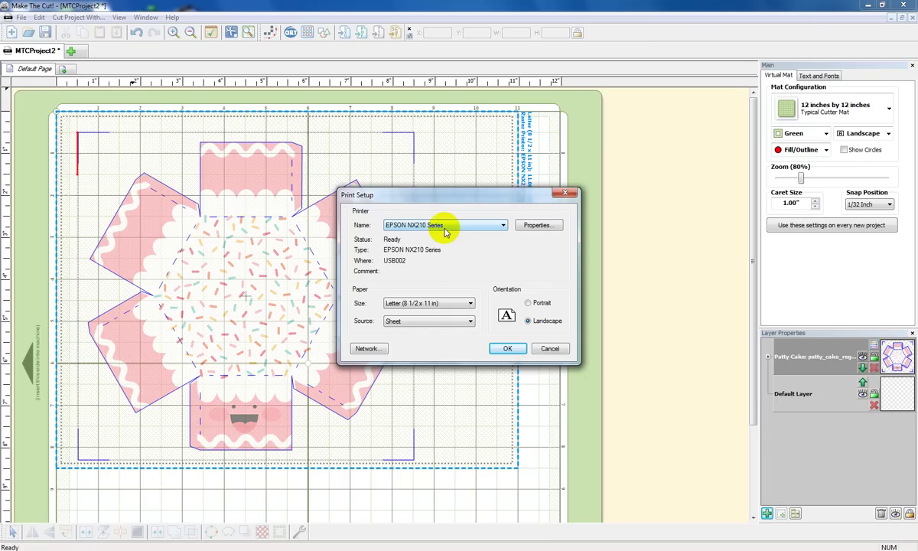
pyautogui.click(540, 227)
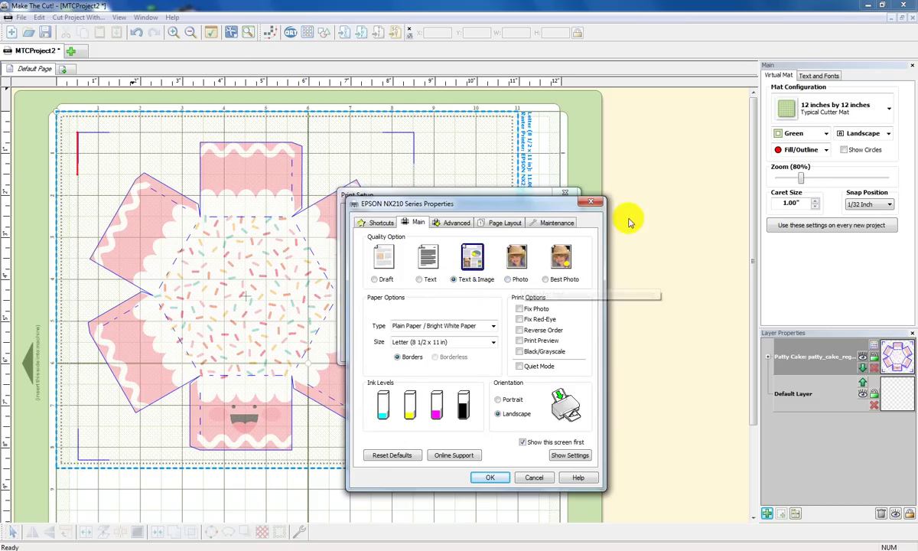
pyautogui.click(592, 202)
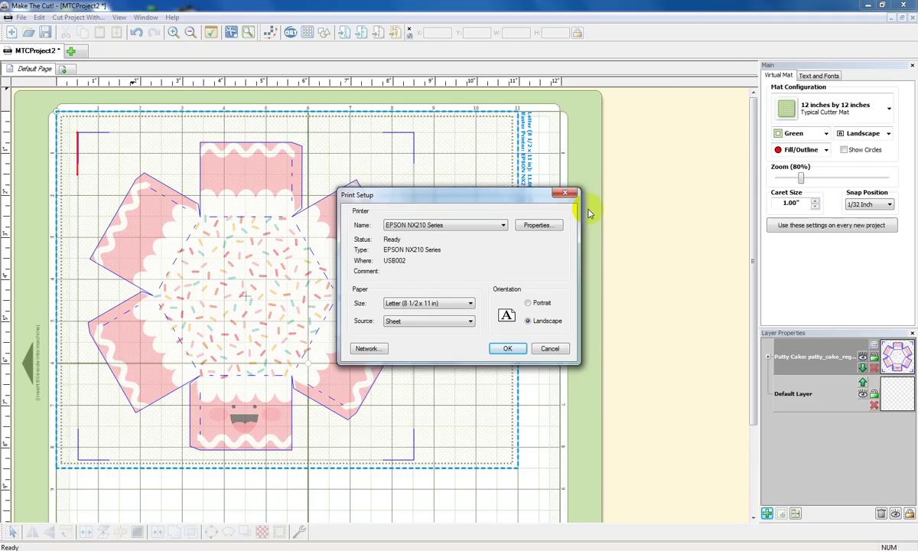
pyautogui.click(507, 349)
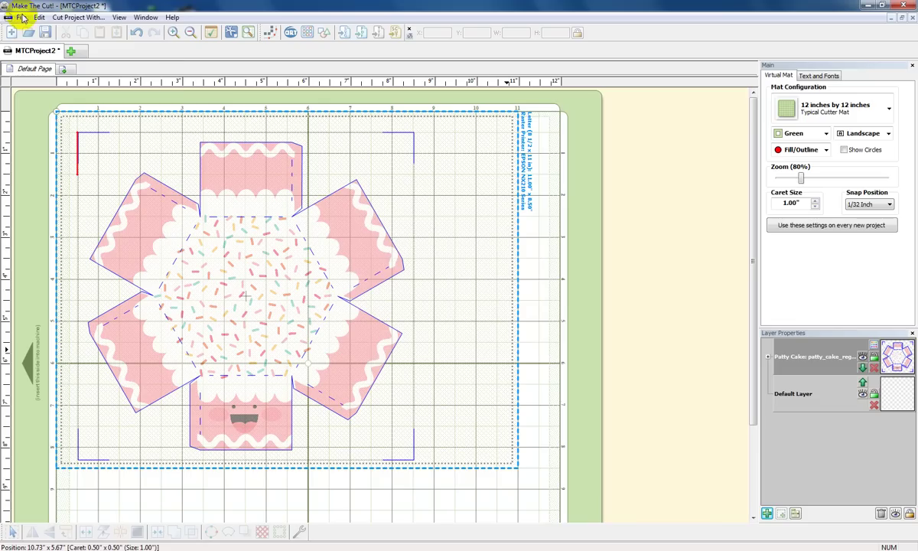
# Step: Bring up the Print dialog for the EPSON NX210 Series printer
pyautogui.click(19, 17)
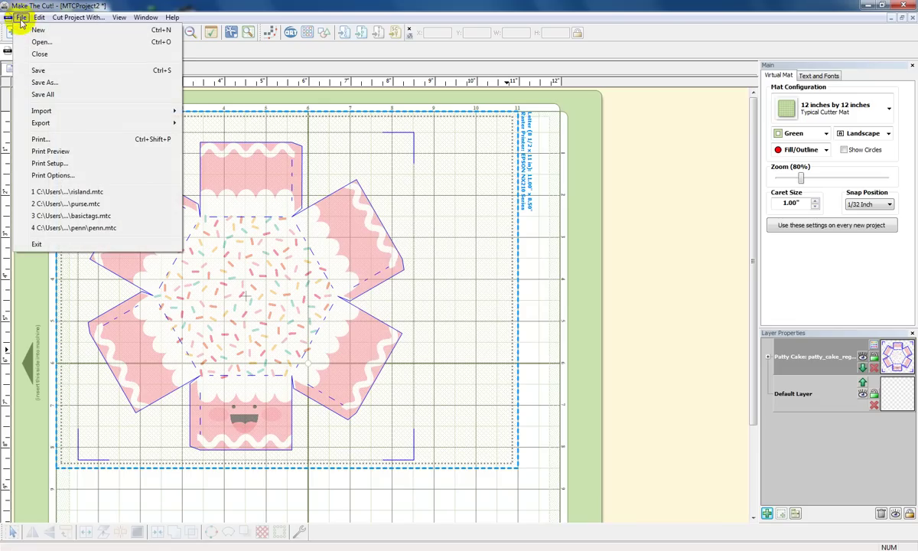
pyautogui.click(70, 140)
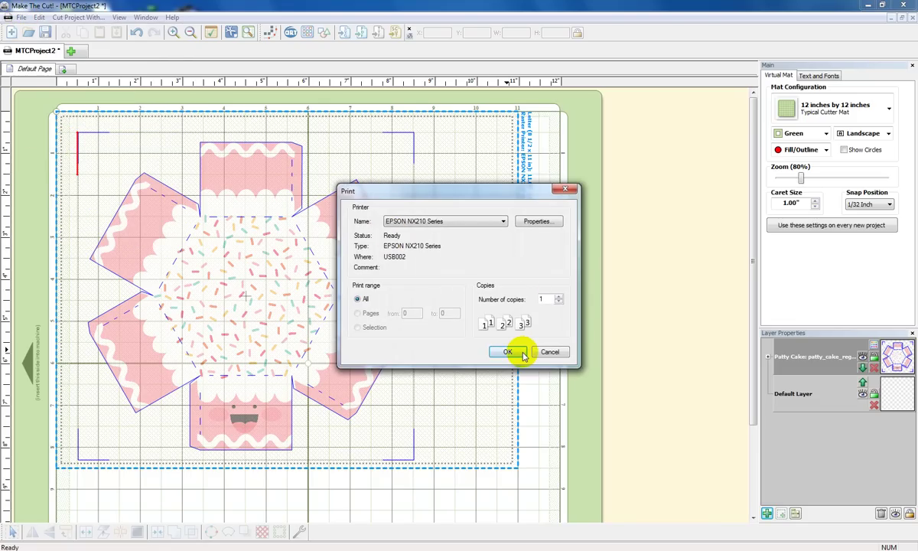